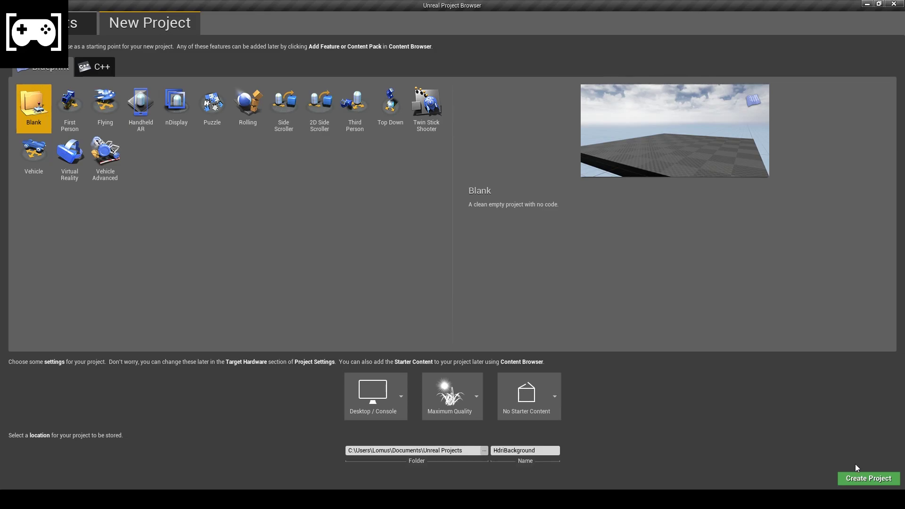
Step: Create the project and set the dusseldorf_bridge_4k texture's Maximum Texture Size to 4096
left_click(860, 475)
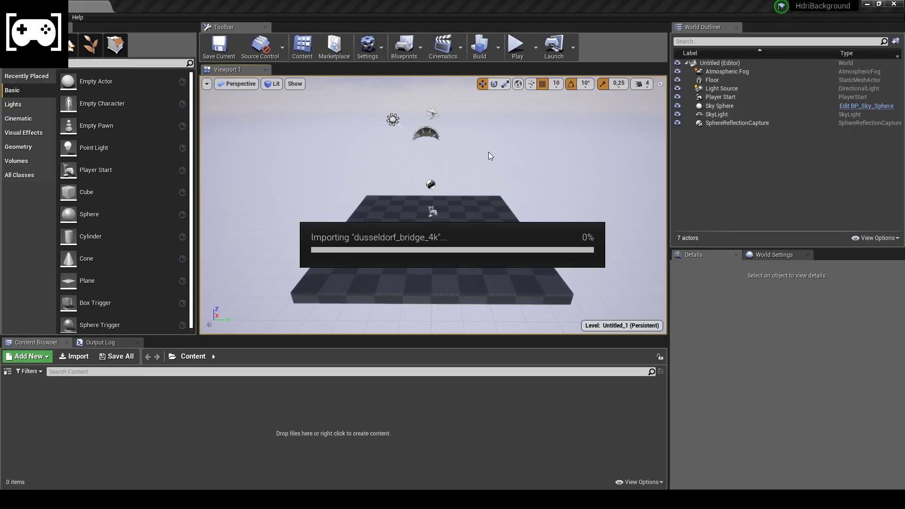
double_click(18, 407)
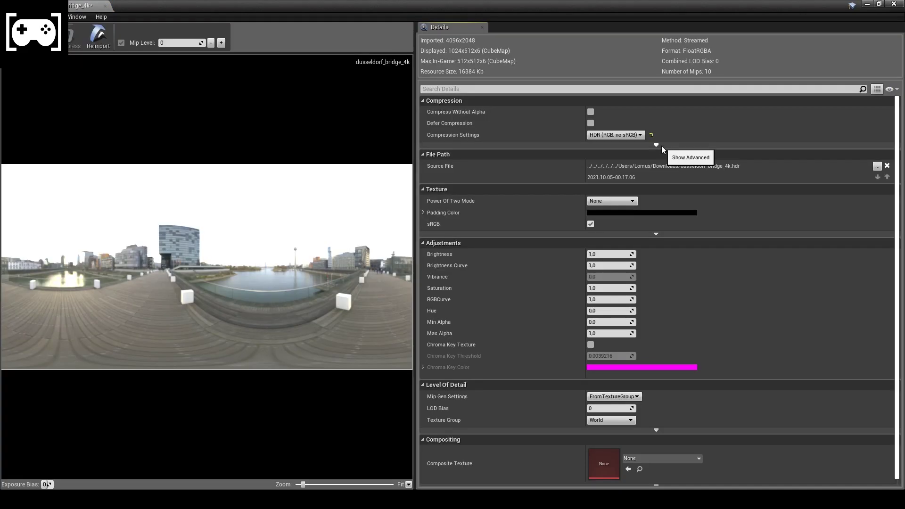
left_click(657, 145)
left_click(614, 153)
type("4096")
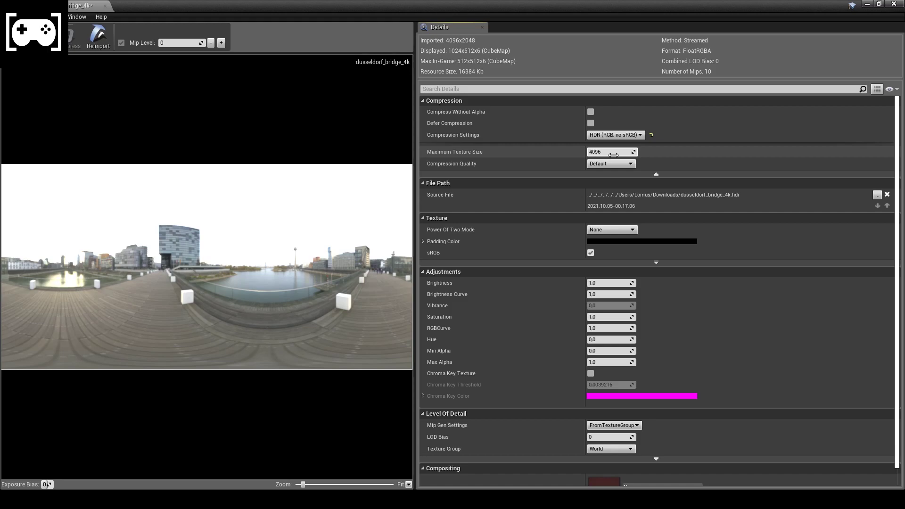
key("Return")
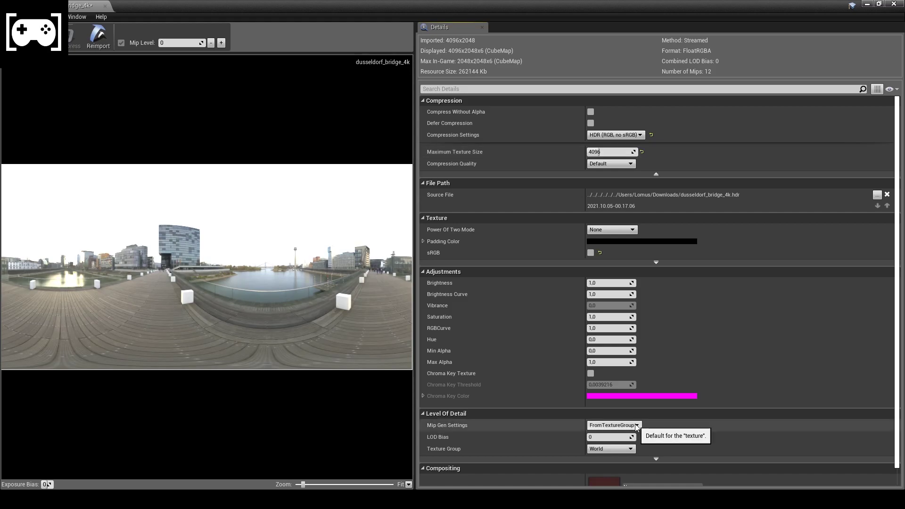
Step: Set Mip Gen Settings to NoMipmaps and save the texture asset
left_click(637, 426)
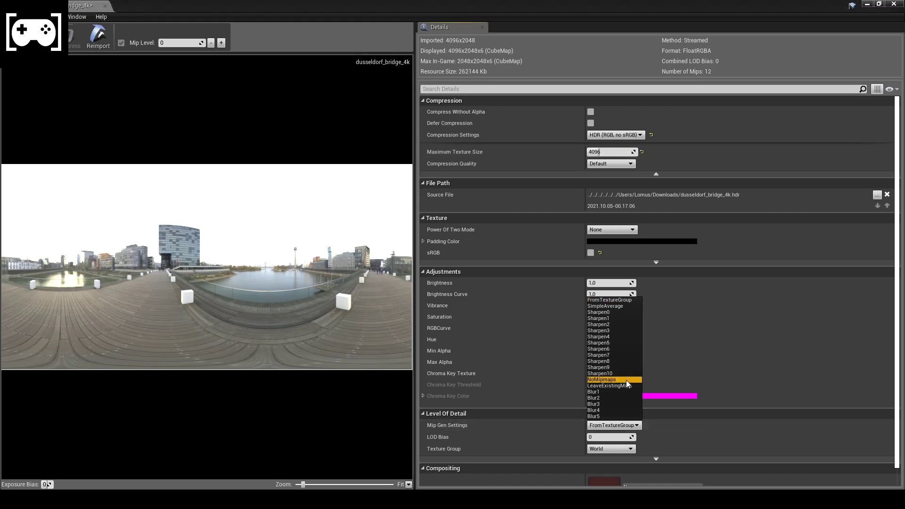
left_click(612, 383)
left_click(16, 36)
Step: Create a new HdriMat material and bring the bridge HDRI texture into its graph
left_click(894, 5)
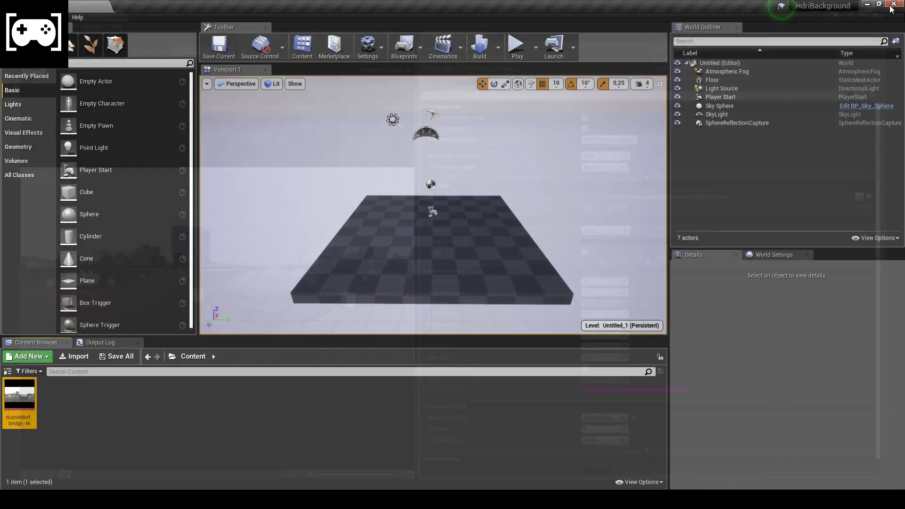
right_click(98, 392)
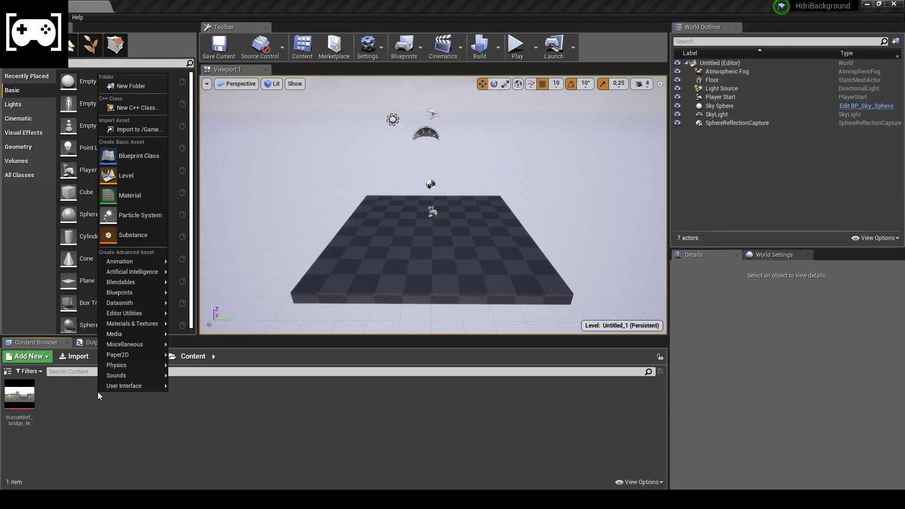
left_click(142, 207)
type("HdriMat")
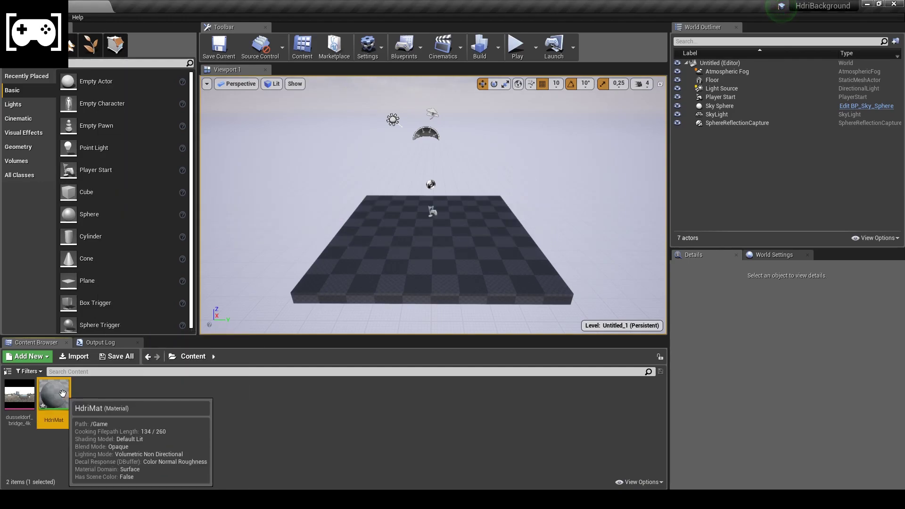
double_click(64, 396)
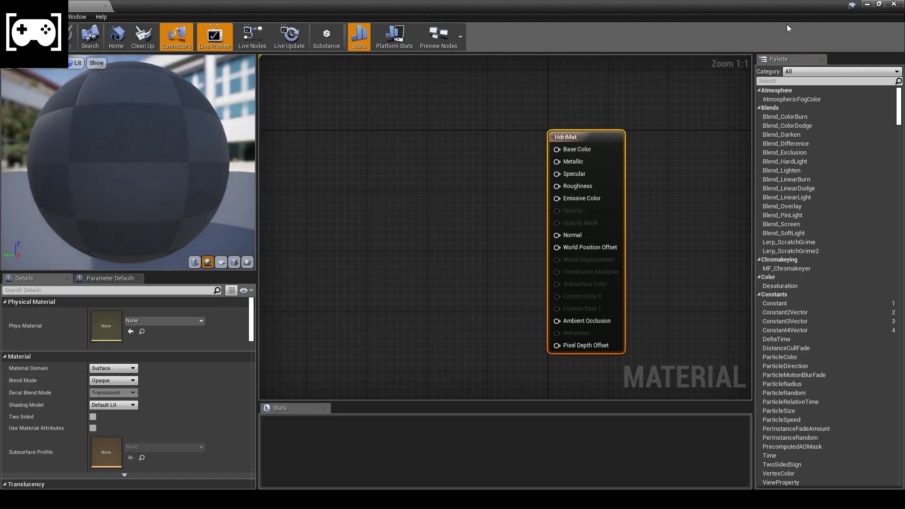
left_click(868, 6)
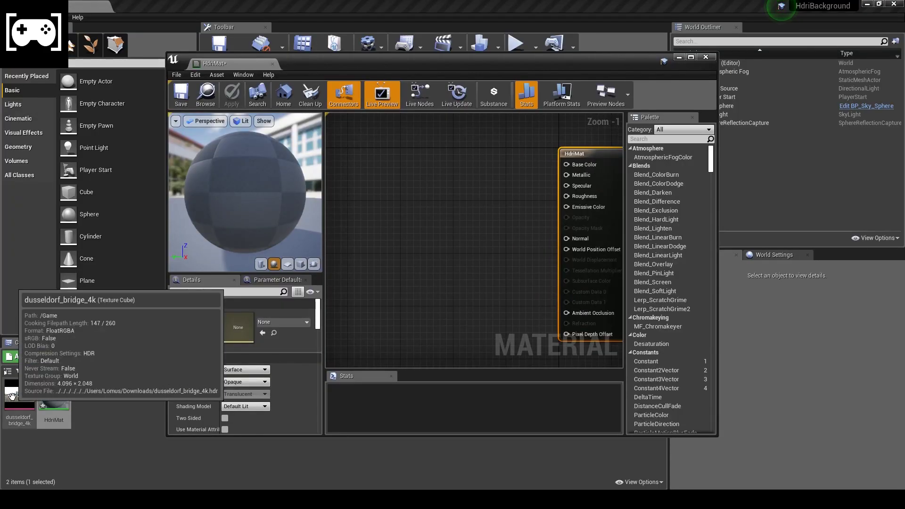
mouse_move(20, 396)
left_mouse_down()
mouse_move(418, 283)
mouse_move(411, 184)
mouse_move(479, 260)
mouse_move(467, 252)
left_mouse_up()
Step: Multiply the texture by a promoted Brightness parameter on the B input
left_click(510, 355)
right_click(469, 280)
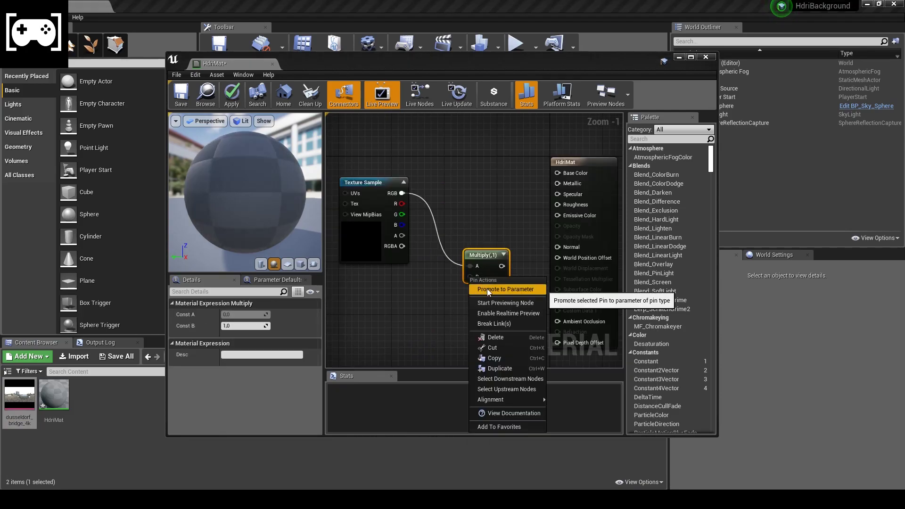
left_click(505, 288)
right_click_drag(485, 299, 566, 301)
type("rightness")
key("Return")
right_click_drag(422, 351, 365, 340)
left_click(457, 334)
Step: Wire the Multiply result to Emissive Color and add a Normalize node on the texture UVs
right_click_drag(456, 334, 357, 345)
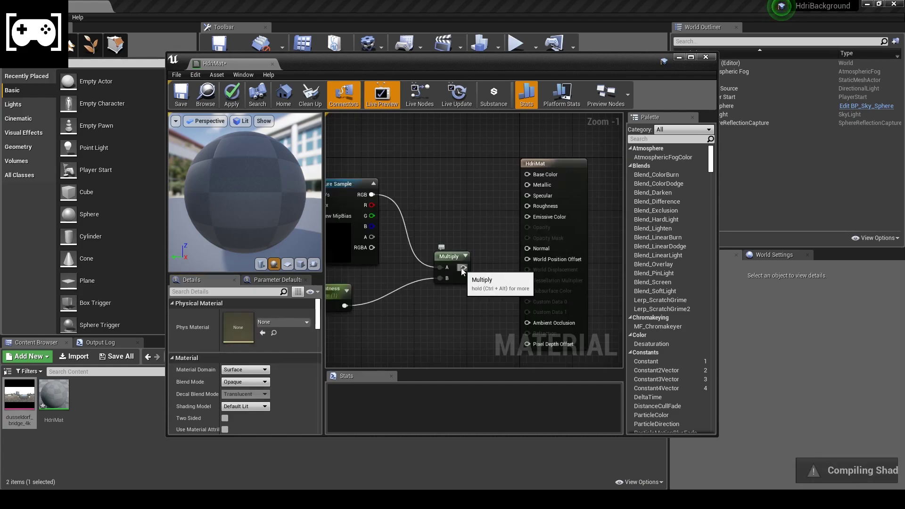
left_click_drag(464, 268, 527, 216)
left_click(691, 57)
scroll(482, 169, "down", 1)
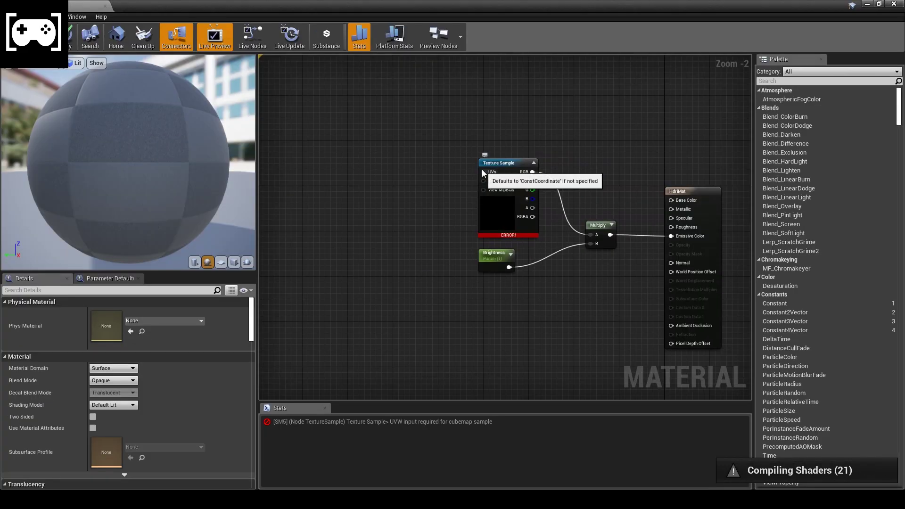
left_click_drag(482, 172, 401, 168)
type("norm")
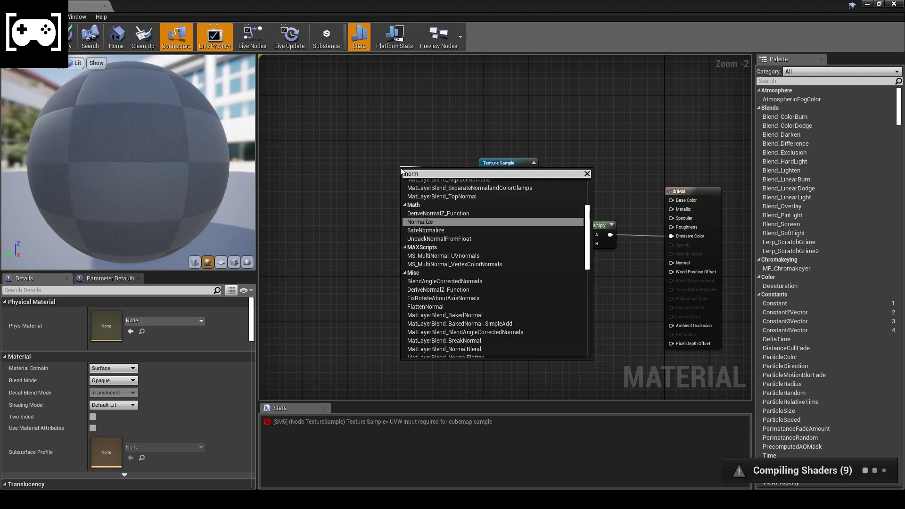
key("Return")
Step: Feed Normalize from an Add of Absolute World Position and a RotateAboutAxis node
left_click_drag(404, 172, 334, 241)
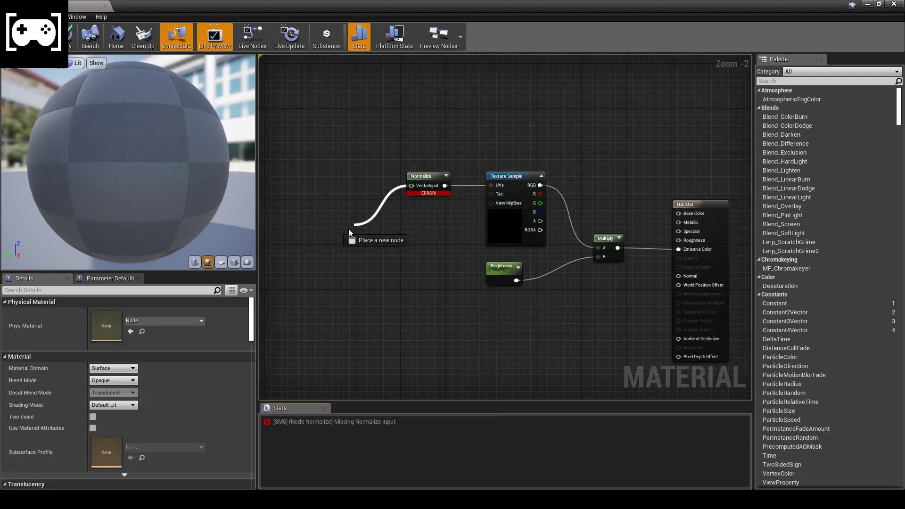
type("add")
key("Return")
right_click_drag(334, 240, 405, 311)
type("world")
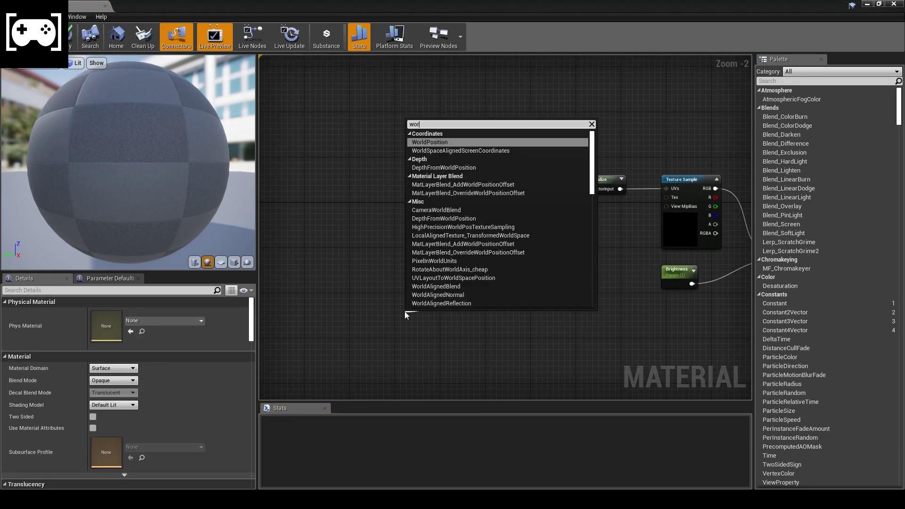
key("Return")
mouse_move(515, 258)
left_mouse_down()
mouse_move(372, 190)
mouse_move(344, 207)
left_mouse_up()
type("rotatea")
key("Return")
type("cons")
Step: Connect a constant vector set to blue (Z axis) as the rotation axis
key("Return")
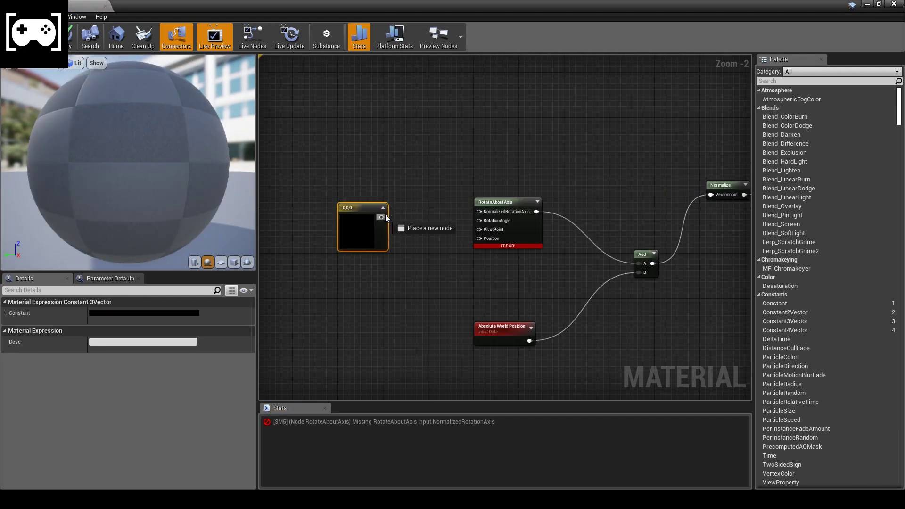
left_click_drag(478, 210, 479, 212)
scroll(429, 257, "up", 1)
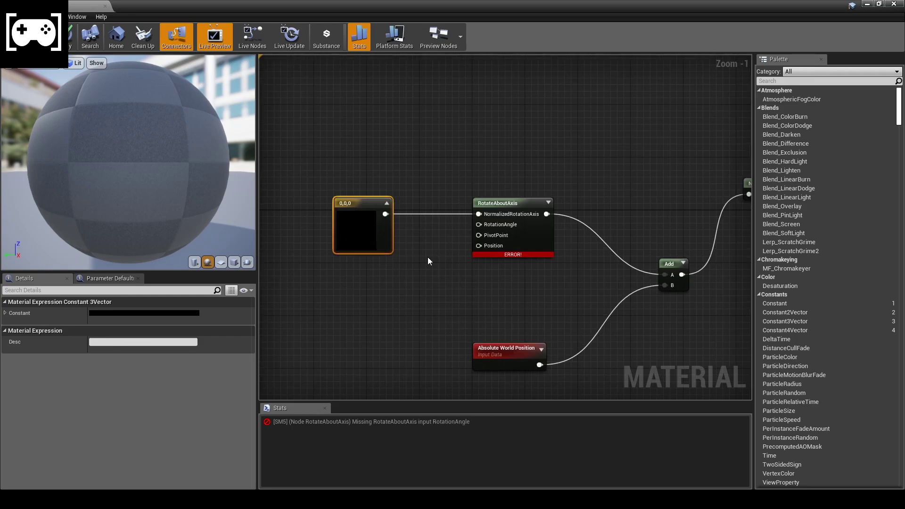
left_click(157, 315)
left_click(225, 419)
type("1")
key("Return")
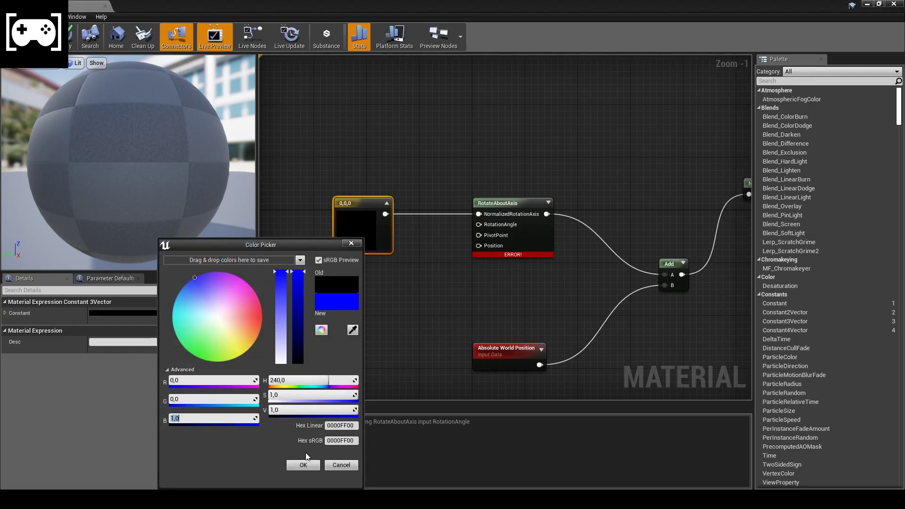
left_click(303, 465)
mouse_move(534, 359)
left_mouse_down()
mouse_move(376, 358)
mouse_move(480, 245)
left_mouse_up()
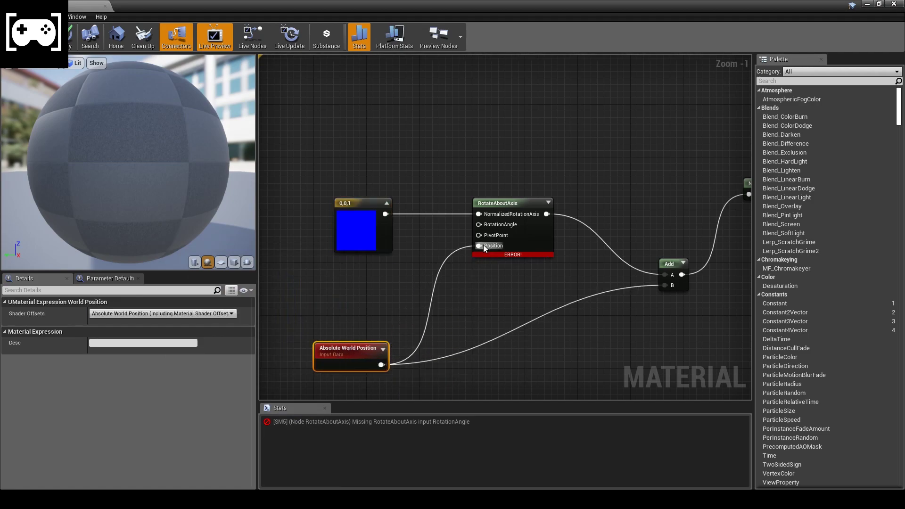
Step: Promote RotationAngle and the pivot point to parameters, naming the pivot PivotPosition
right_click(488, 224)
left_click(506, 234)
left_click_drag(465, 234, 357, 277)
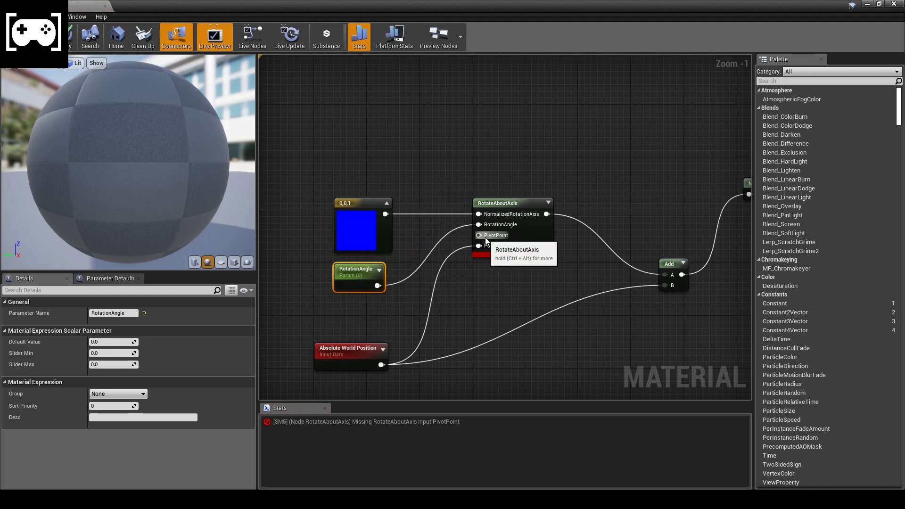
right_click(486, 238)
left_click(500, 248)
left_click_drag(444, 219, 349, 320)
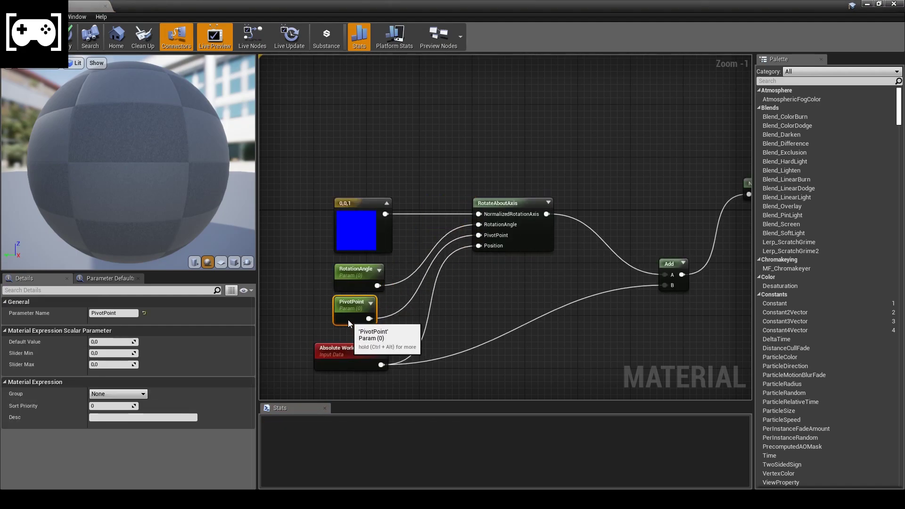
left_click(134, 313)
type("PivotPosi")
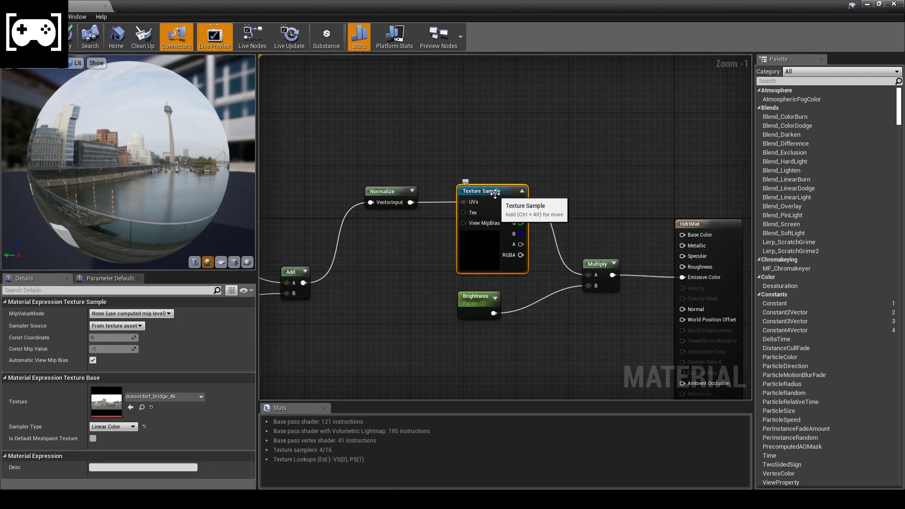
Step: Convert the Texture Sample to an HDRI parameter and apply the material changes
right_click(495, 194)
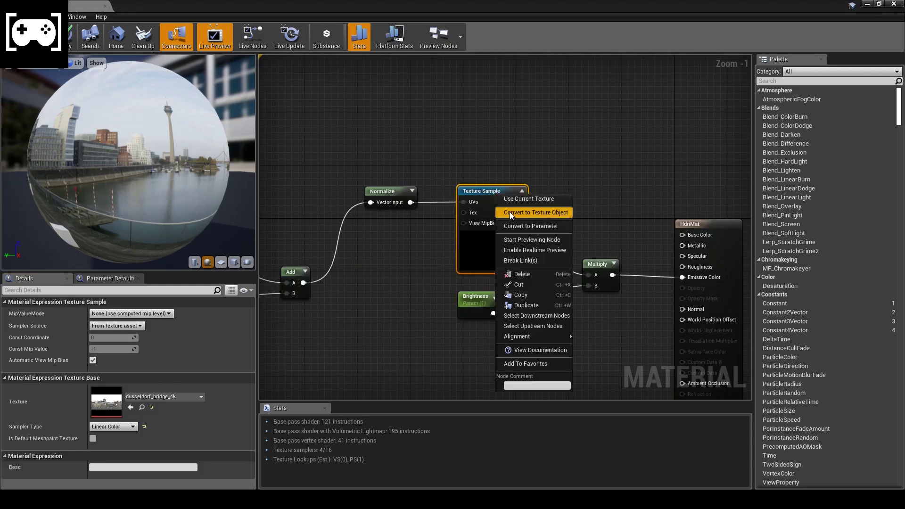
left_click(518, 226)
type("HDRI")
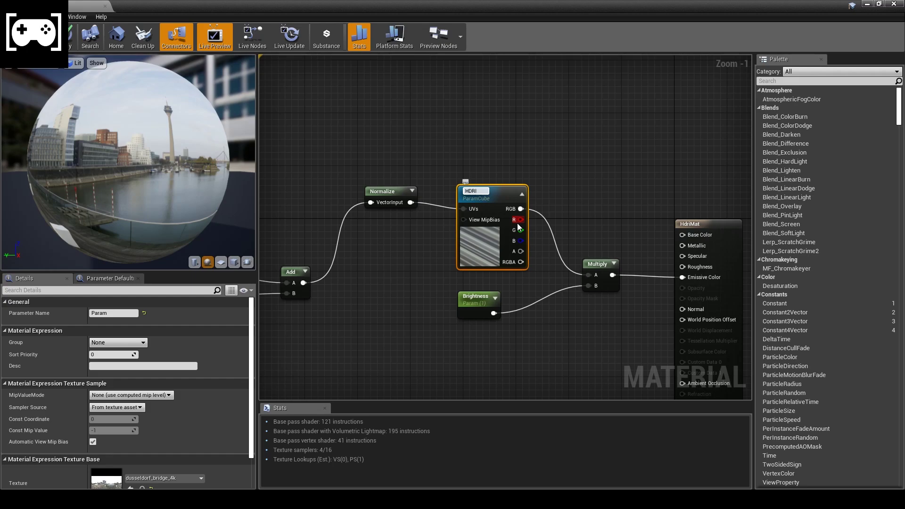
key("Return")
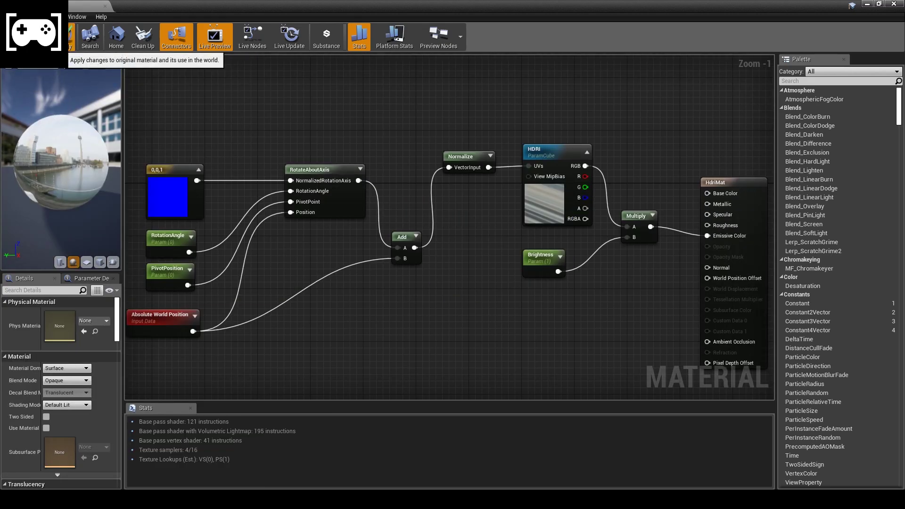
left_click(60, 39)
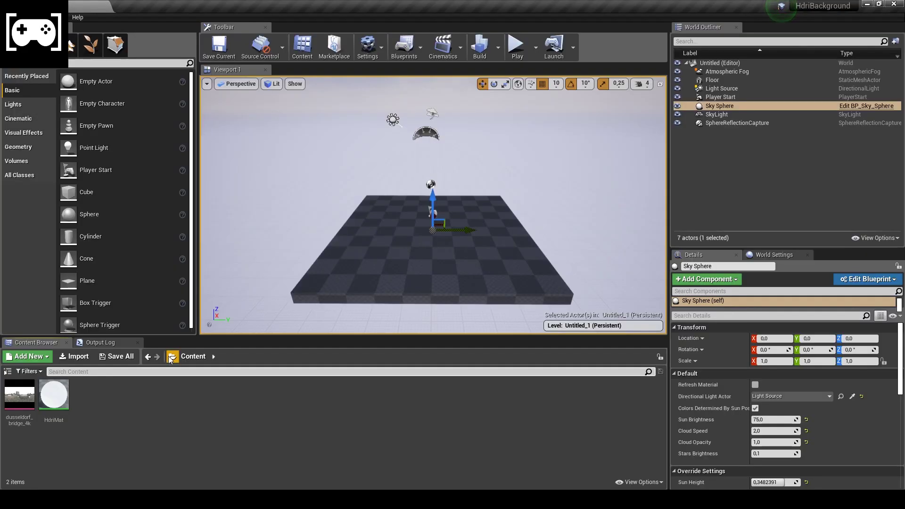
Step: Place an EditorSkySphere from Engine Content into the level at the origin
left_click(171, 357)
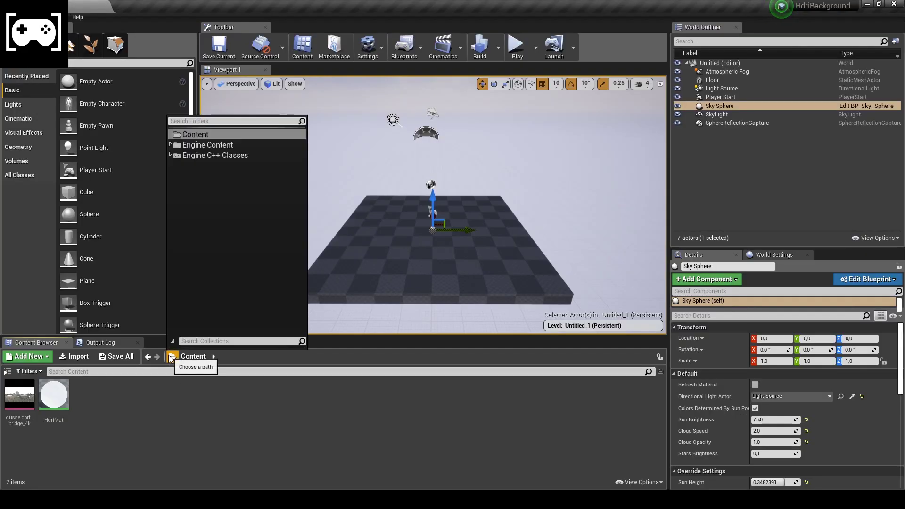
left_click(212, 146)
type("edit")
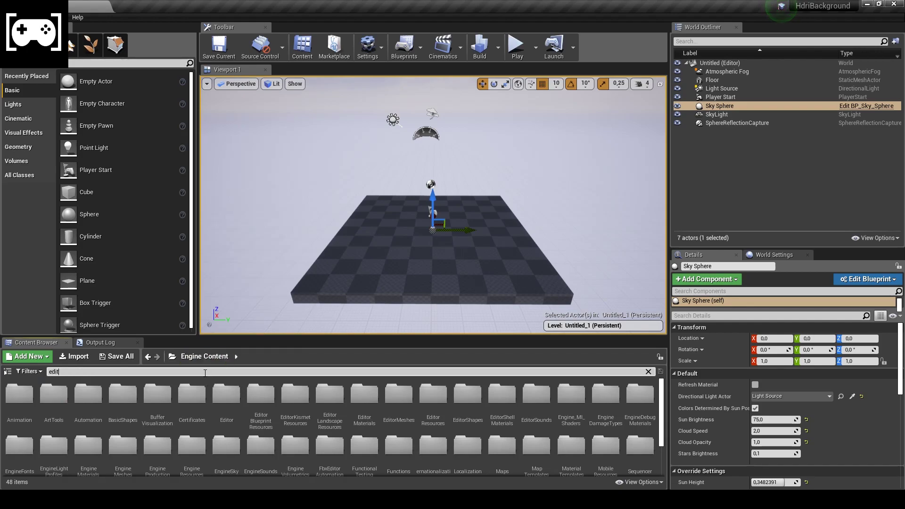
type("orsky")
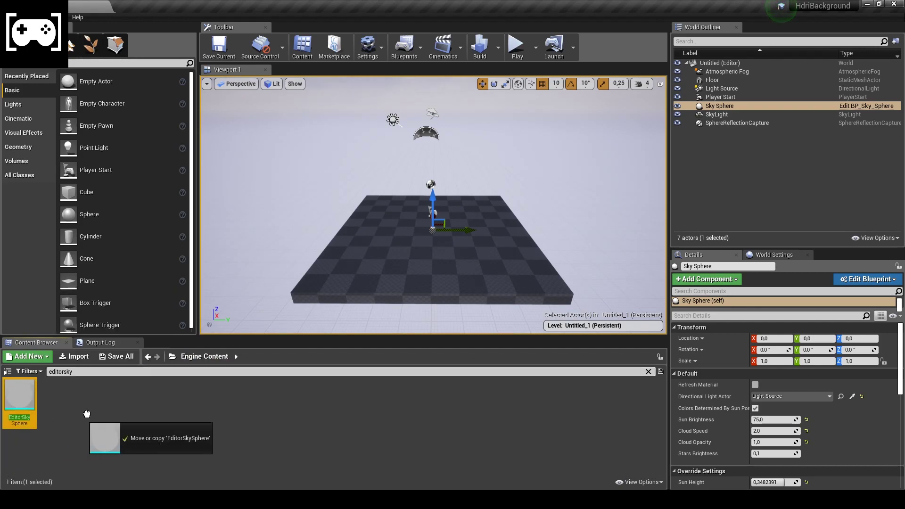
left_click_drag(32, 411, 294, 211)
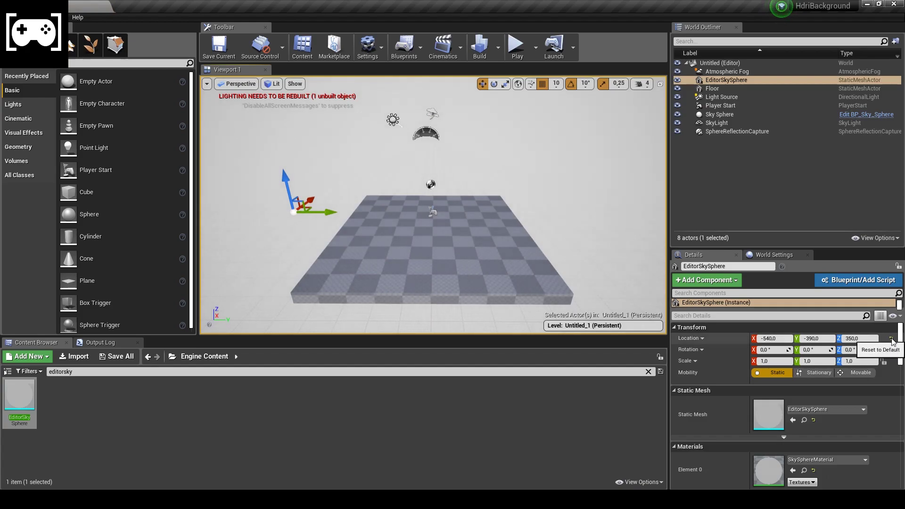
left_click(894, 339)
Step: Create HdriMat_Inst from HdriMat and assign it as the sky sphere's material
left_click(172, 357)
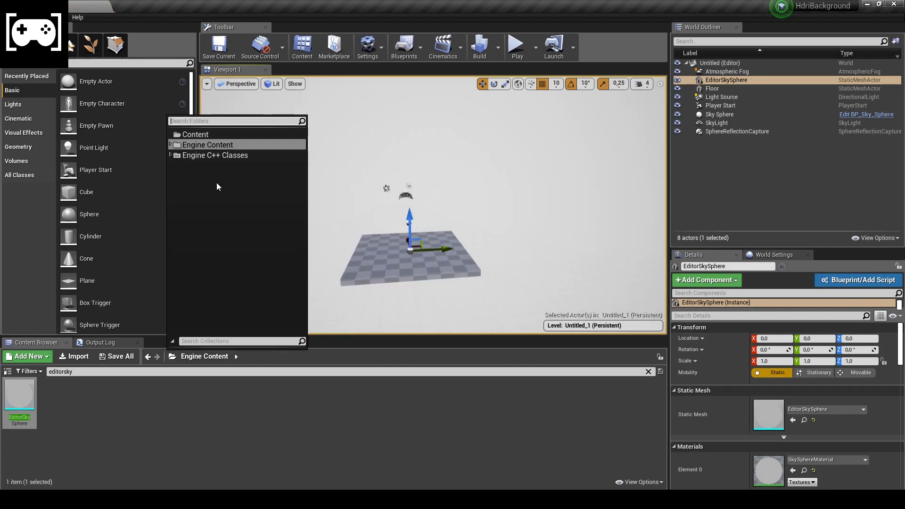
left_click(196, 134)
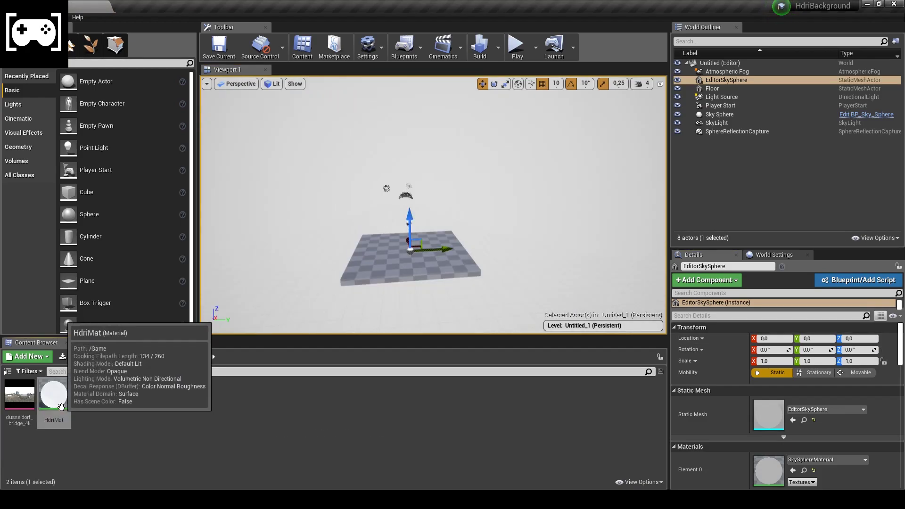
right_click(61, 407)
left_click(112, 192)
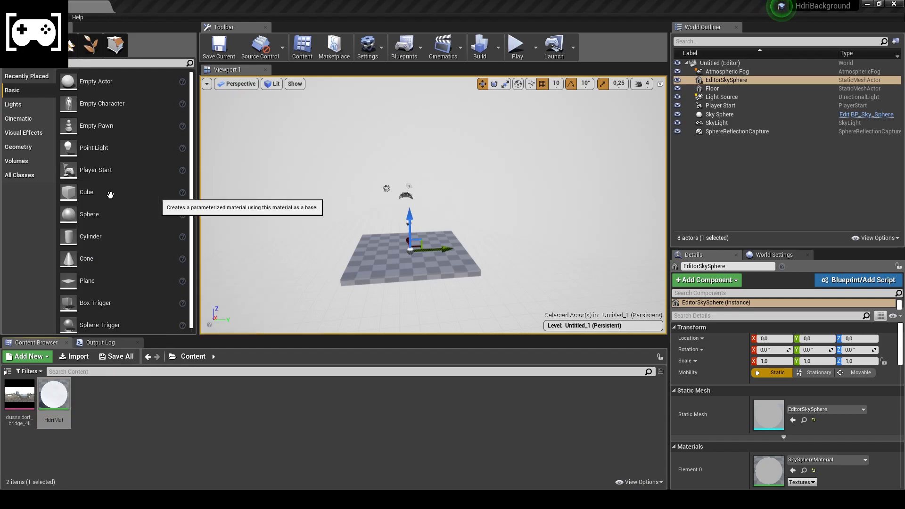
left_click(177, 439)
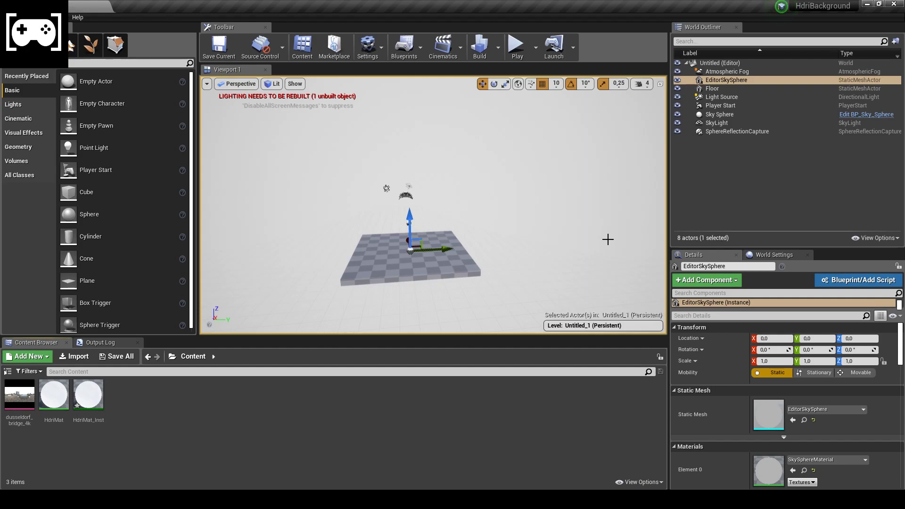
scroll(750, 411, "down", 3)
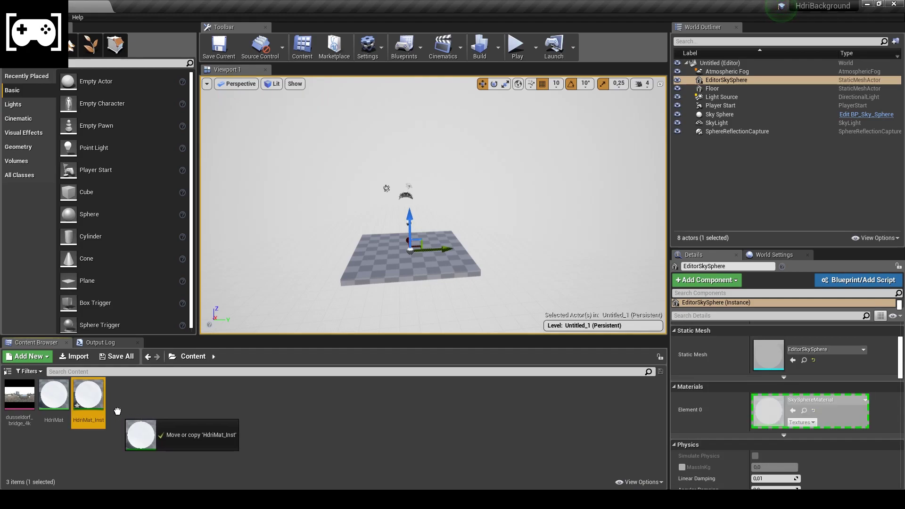
left_click_drag(100, 409, 764, 417)
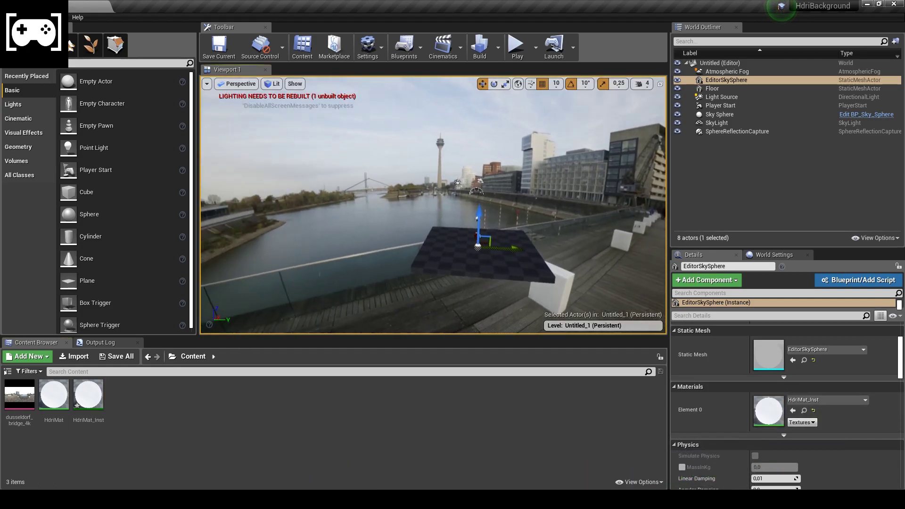
Step: Enable RotationAngle in HdriMat_Inst and drag it to 0.876915 to turn the panorama
double_click(92, 397)
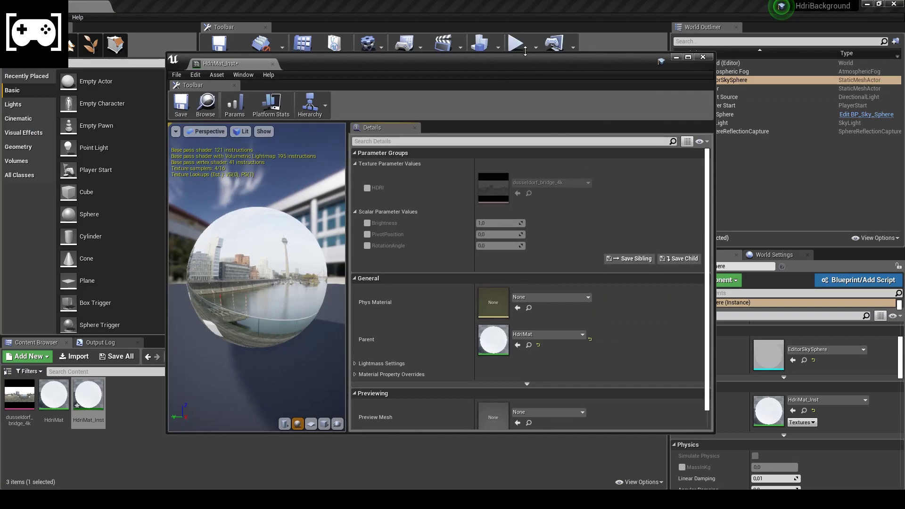
mouse_move(430, 84)
left_mouse_down()
mouse_move(431, 249)
mouse_move(328, 251)
left_mouse_up()
left_click(206, 433)
mouse_move(350, 435)
left_mouse_down()
mouse_move(339, 434)
mouse_move(354, 433)
left_mouse_up()
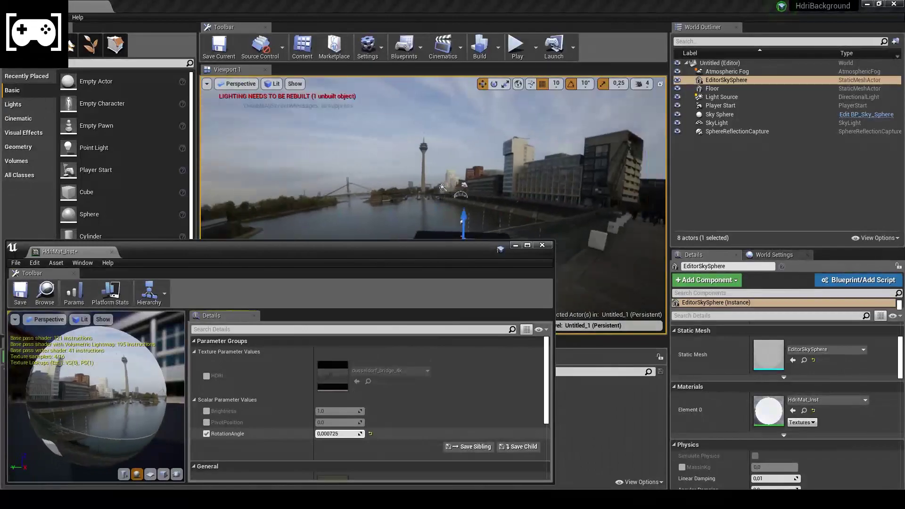
mouse_move(354, 434)
left_mouse_down()
mouse_move(368, 434)
mouse_move(529, 251)
left_mouse_up()
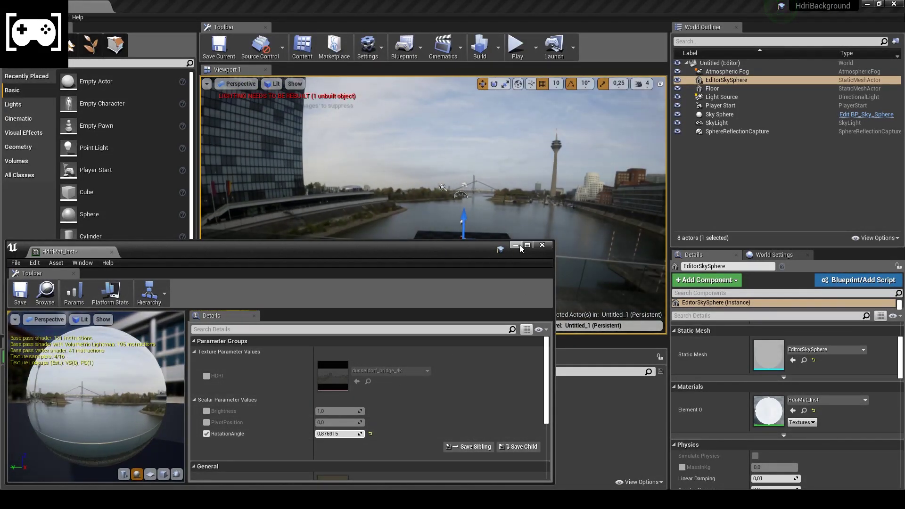
Step: Build the level's lighting and dismiss the Message Log
left_click(520, 244)
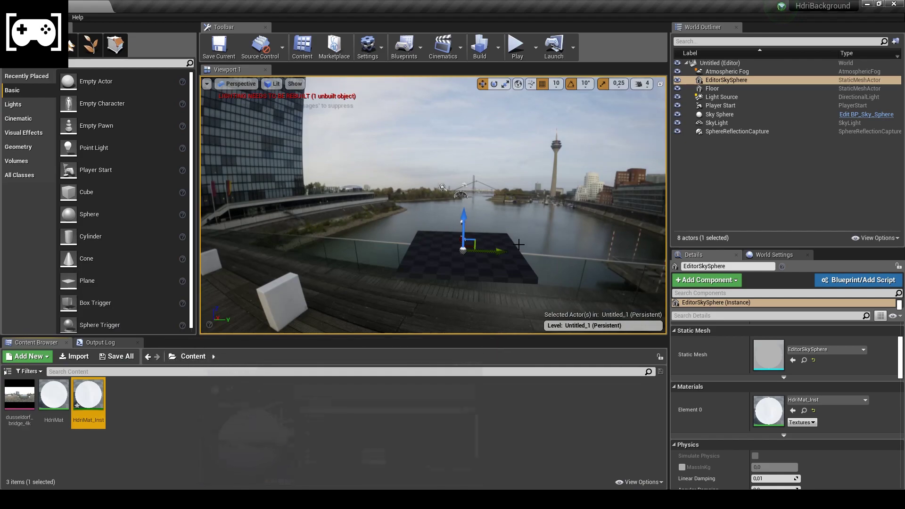
left_click(479, 46)
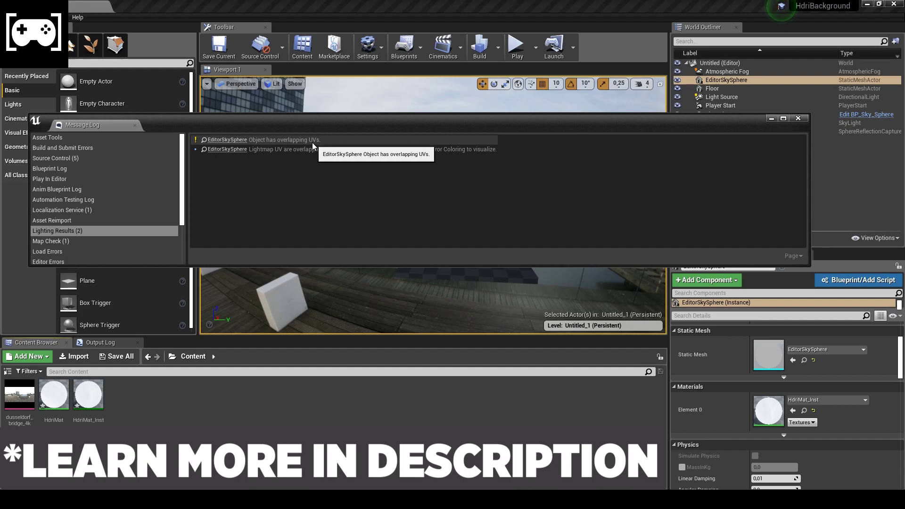
left_click(798, 119)
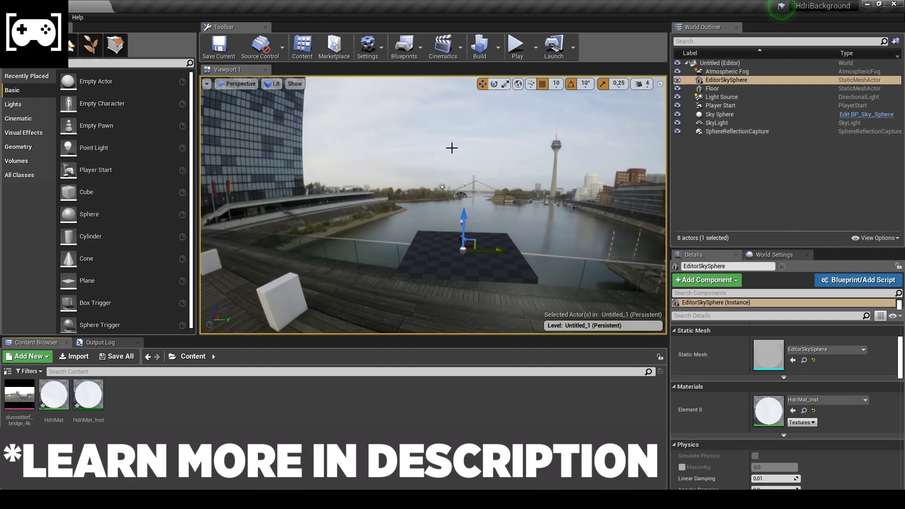